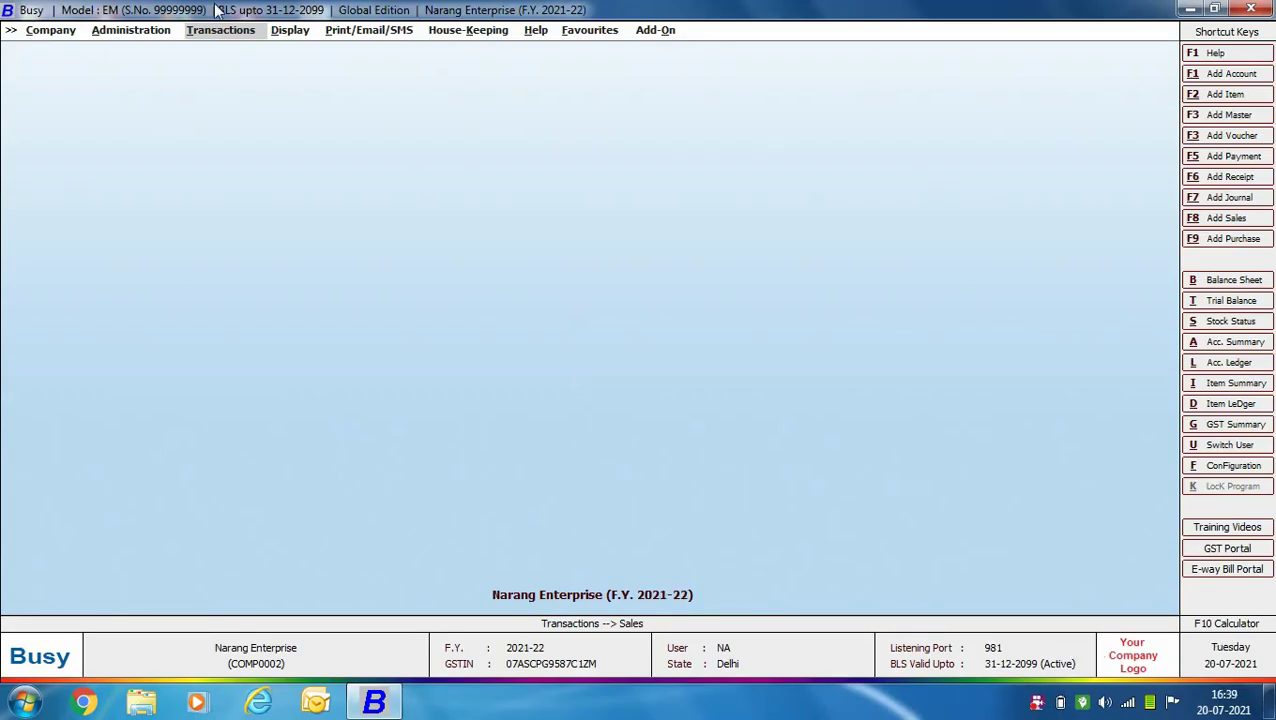
- Open Download GSTR-3B via Transactions > GST Misc. Utilities > Download GSTR JSON Data
{"action": "left_click", "coordinate": [224, 34]}
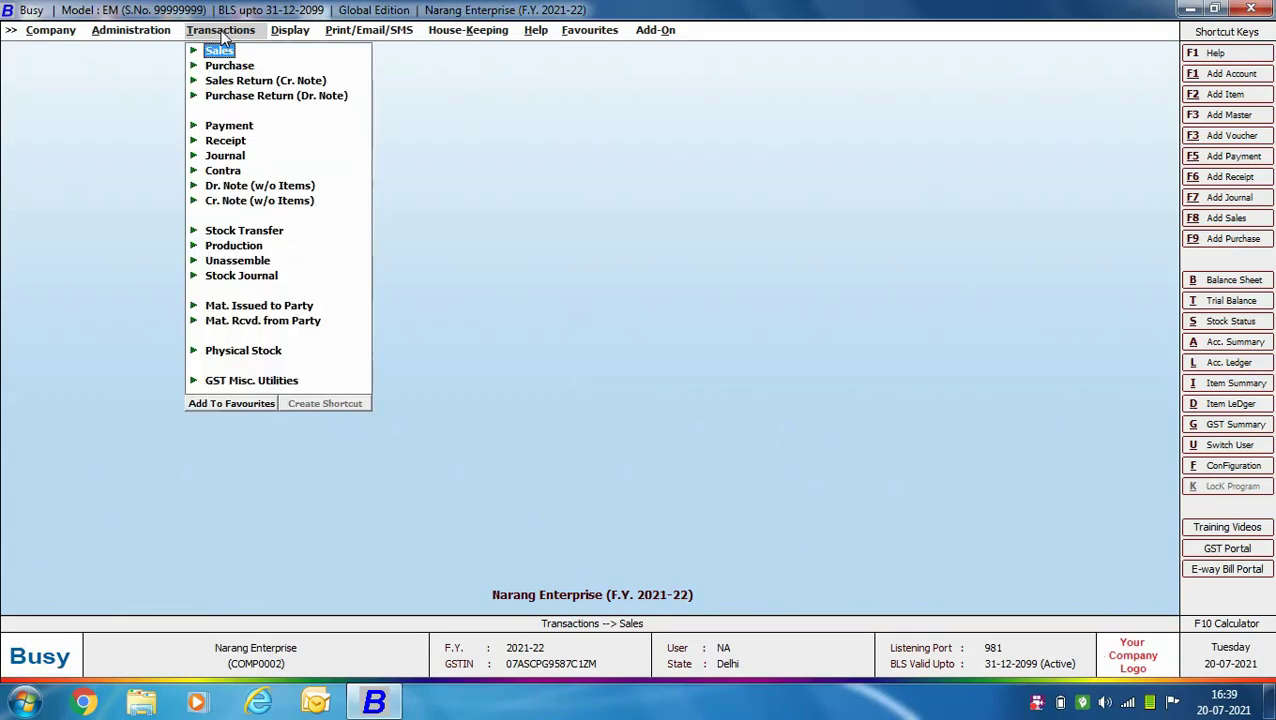
{"action": "left_click", "coordinate": [239, 384]}
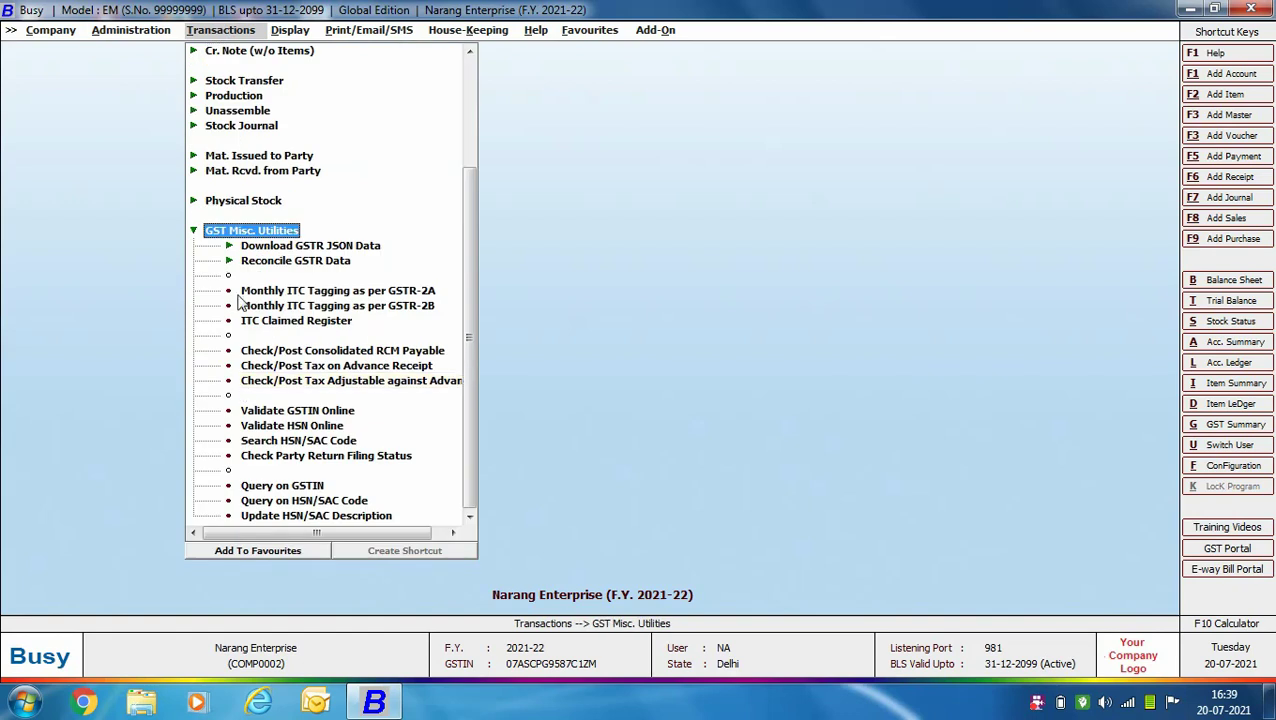
{"action": "left_click", "coordinate": [255, 252]}
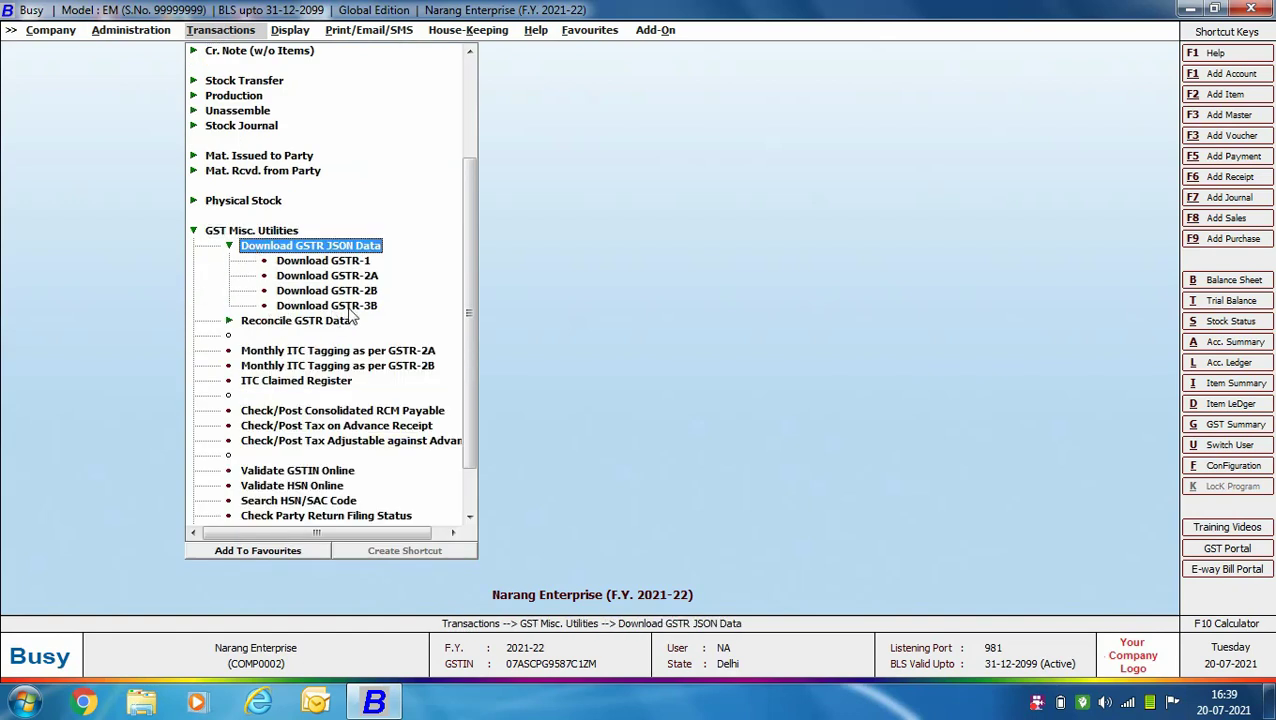
{"action": "left_click", "coordinate": [347, 307]}
{"action": "left_click", "coordinate": [347, 307]}
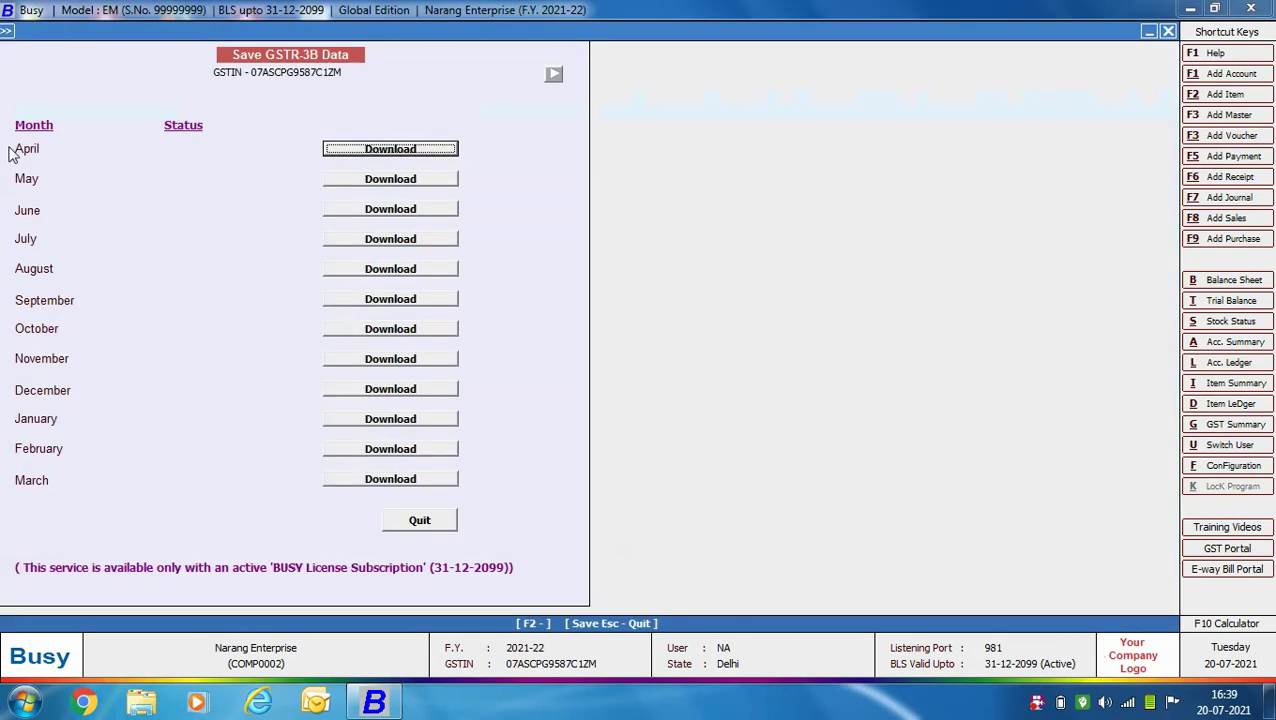
- Download GSTR-3B data for April, May and June, confirming each save, then quit the window
{"action": "left_click", "coordinate": [399, 154]}
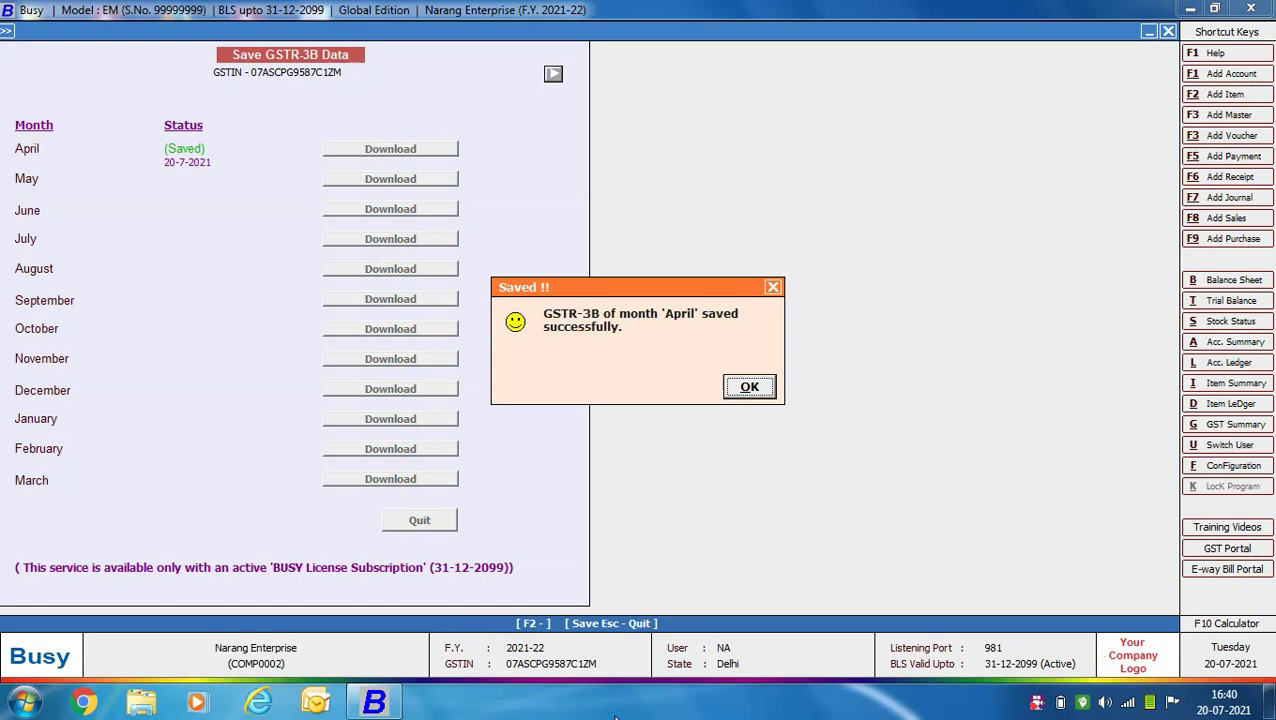
{"action": "key", "text": "Return"}
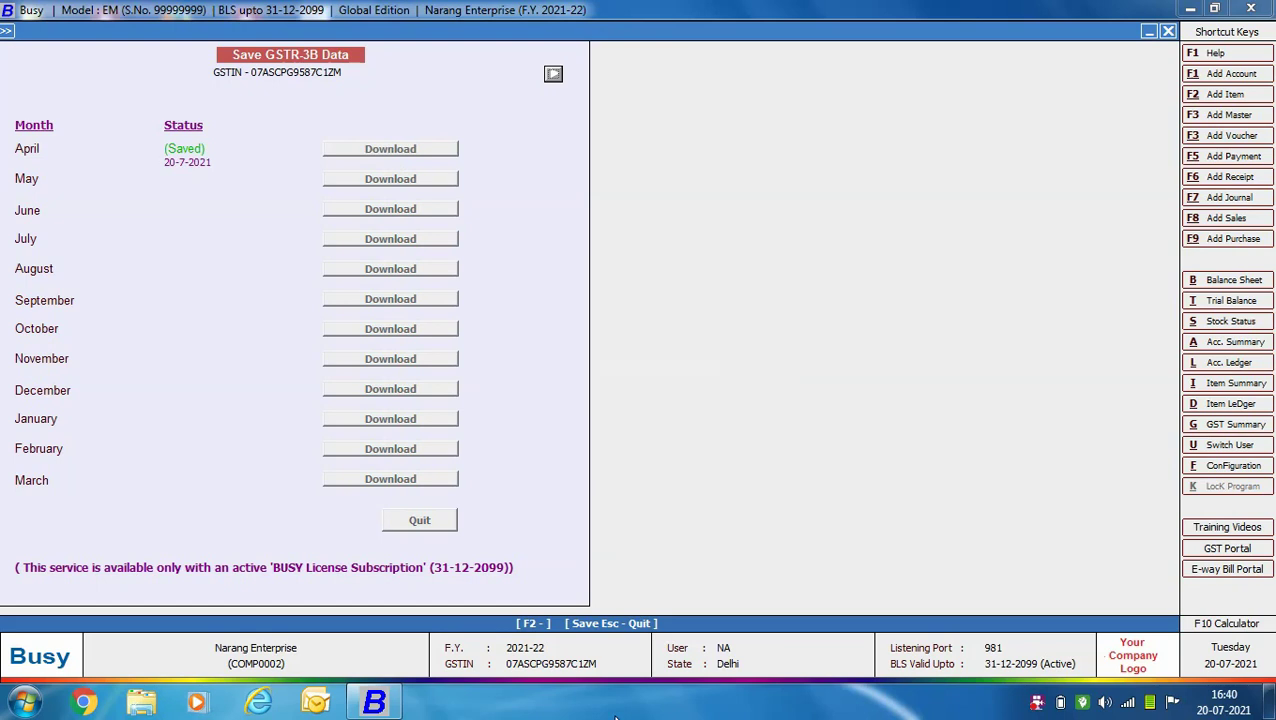
{"action": "left_click", "coordinate": [394, 178]}
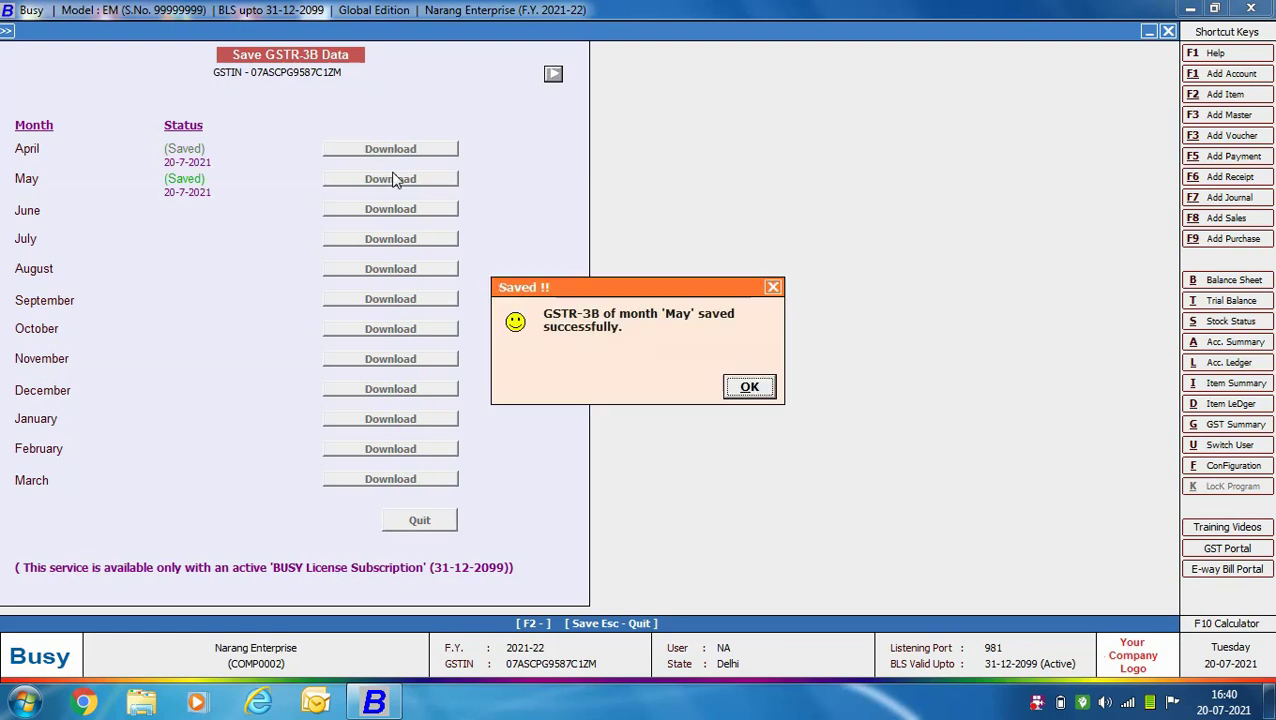
{"action": "key", "text": "Return"}
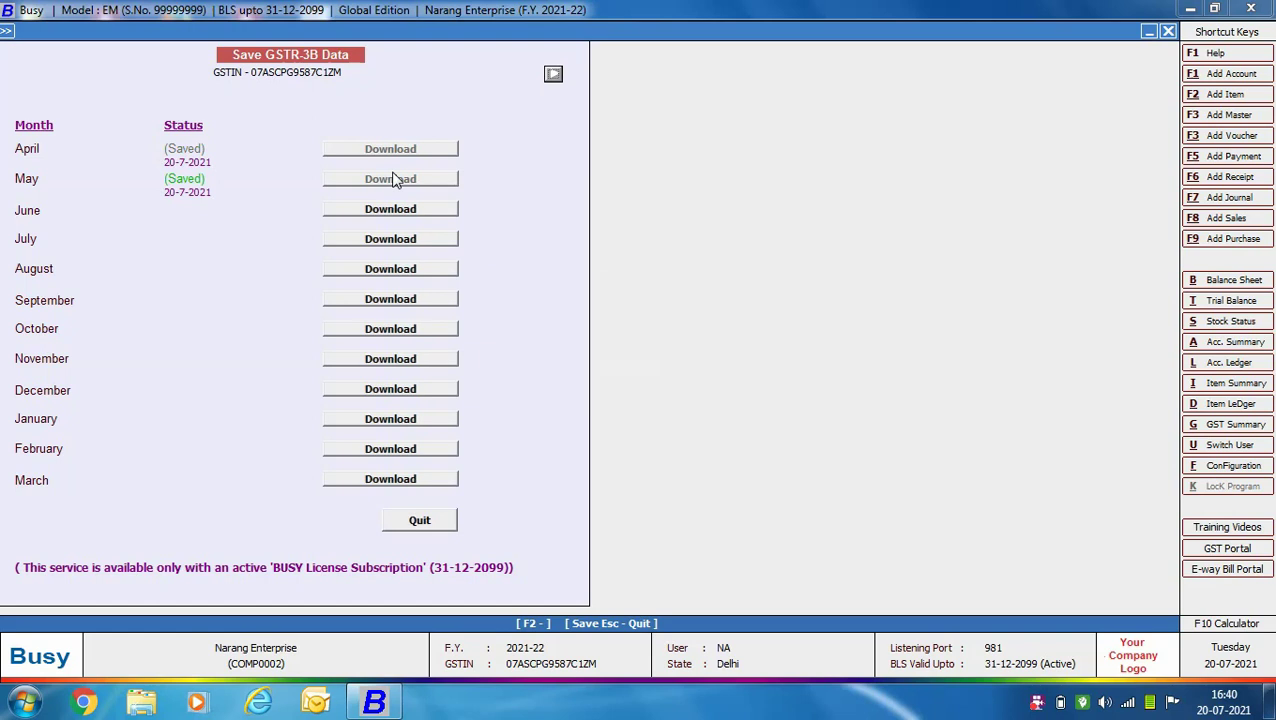
{"action": "left_click", "coordinate": [389, 210]}
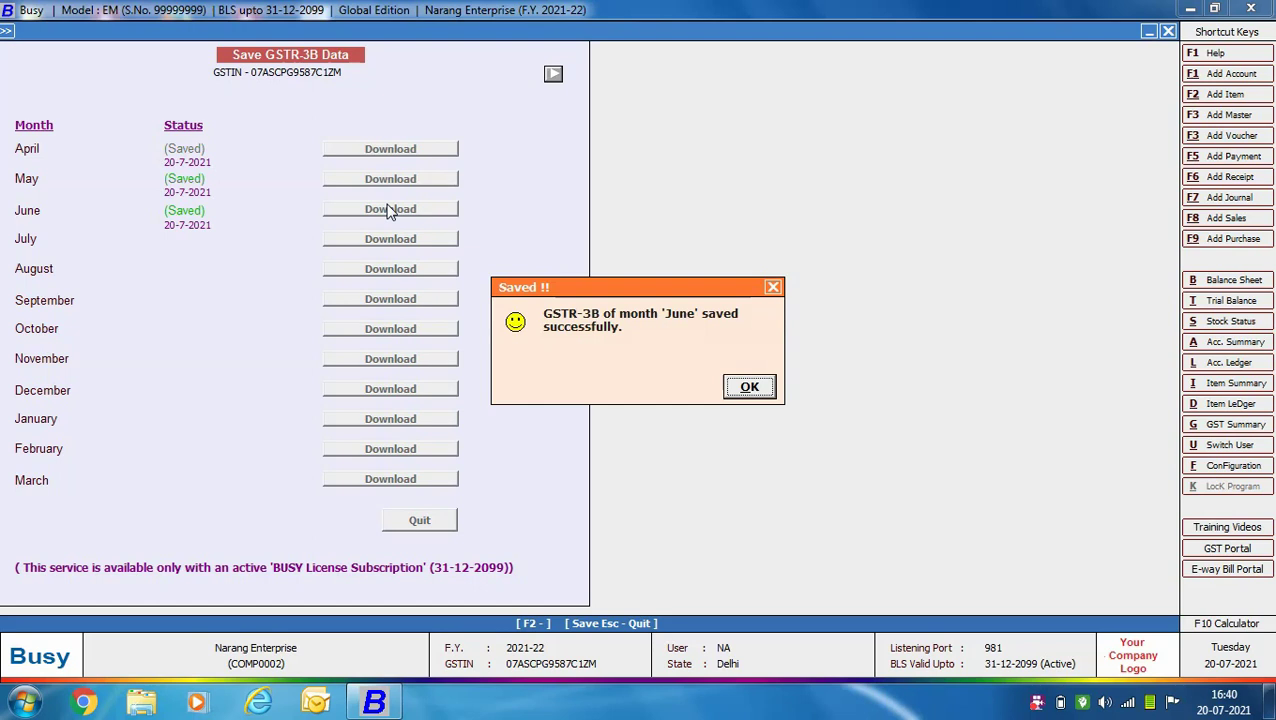
{"action": "key", "text": "Return"}
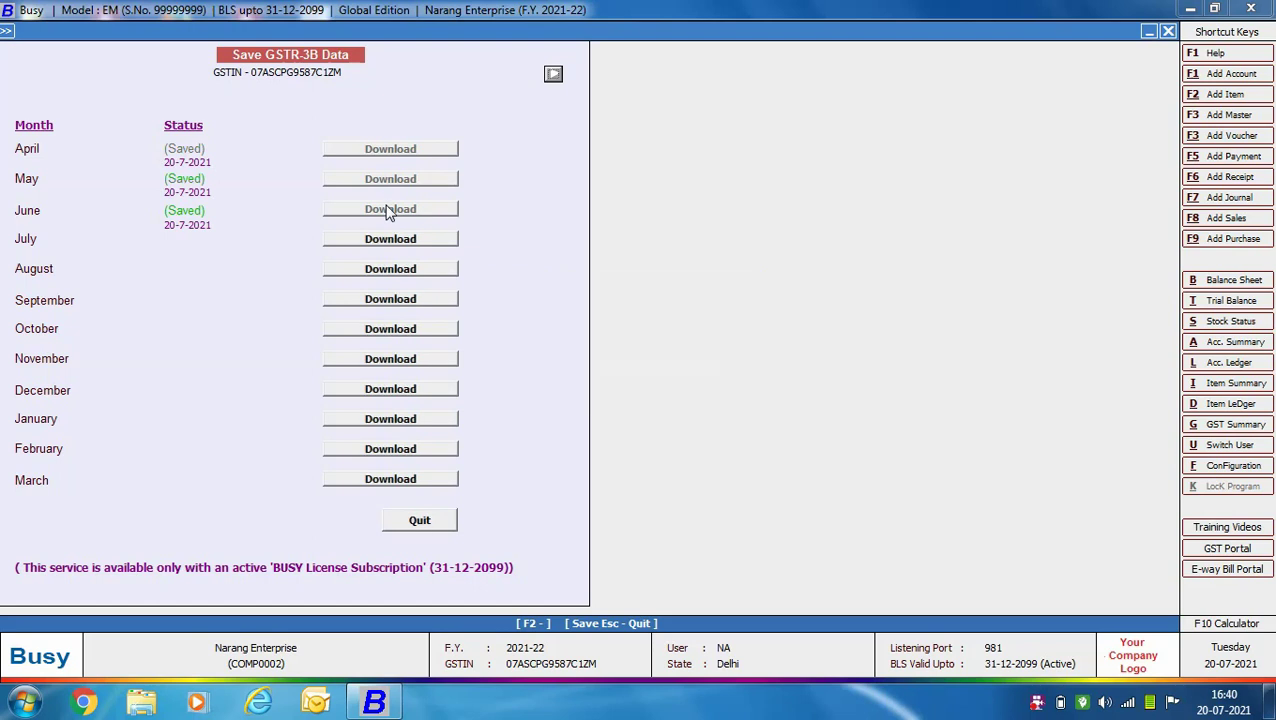
{"action": "left_click", "coordinate": [436, 520]}
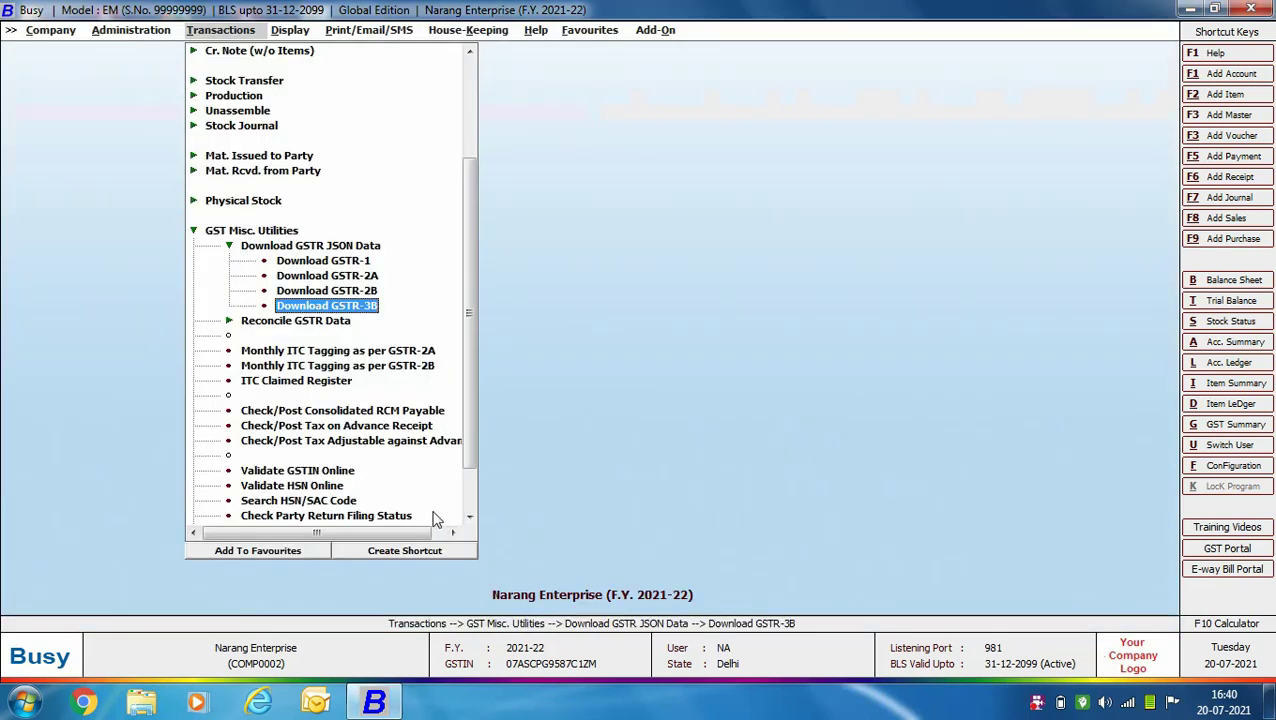
- Launch Reconcile GSTR-3B from the Reconcile GSTR Data menu
{"action": "left_click", "coordinate": [245, 324]}
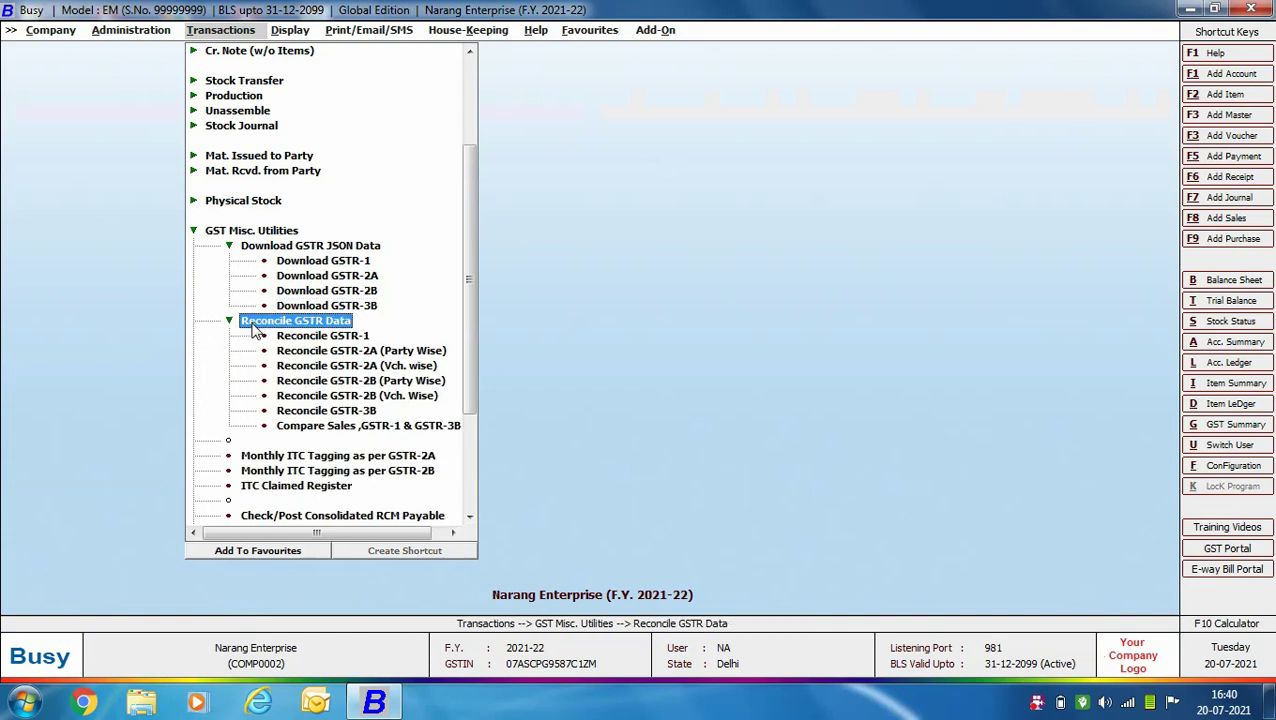
{"action": "left_click", "coordinate": [332, 414]}
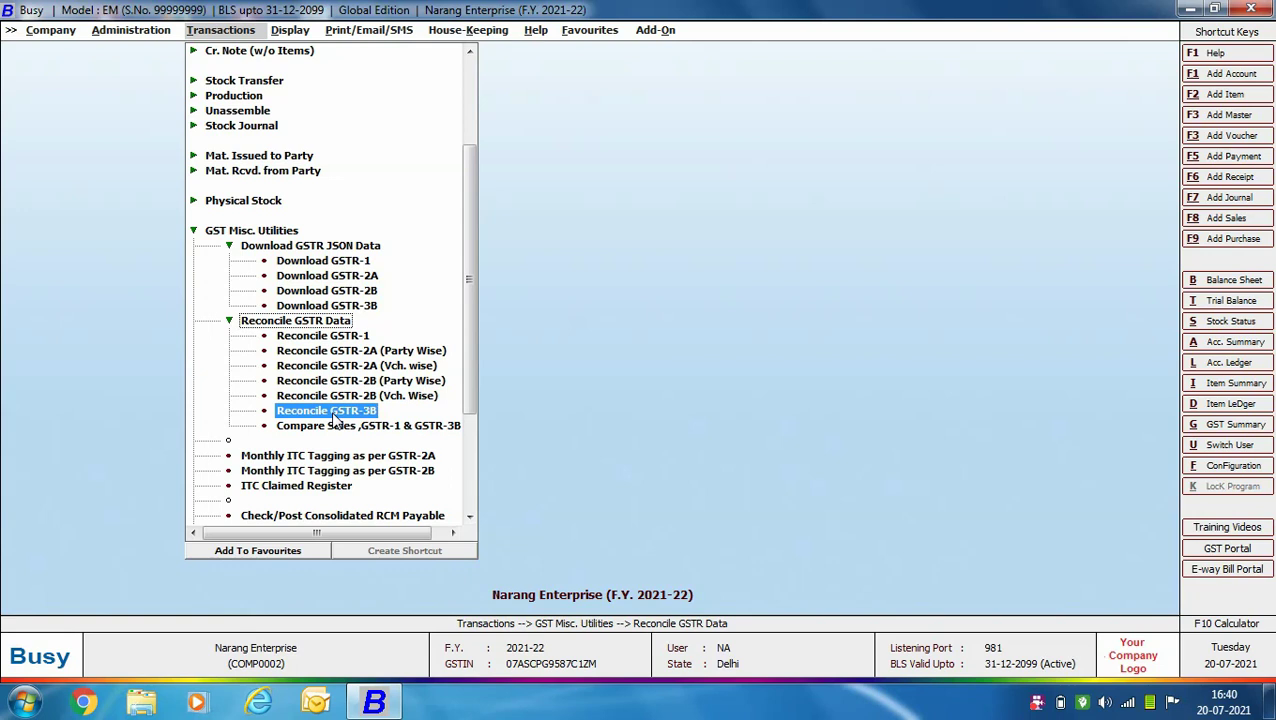
{"action": "left_click", "coordinate": [335, 412]}
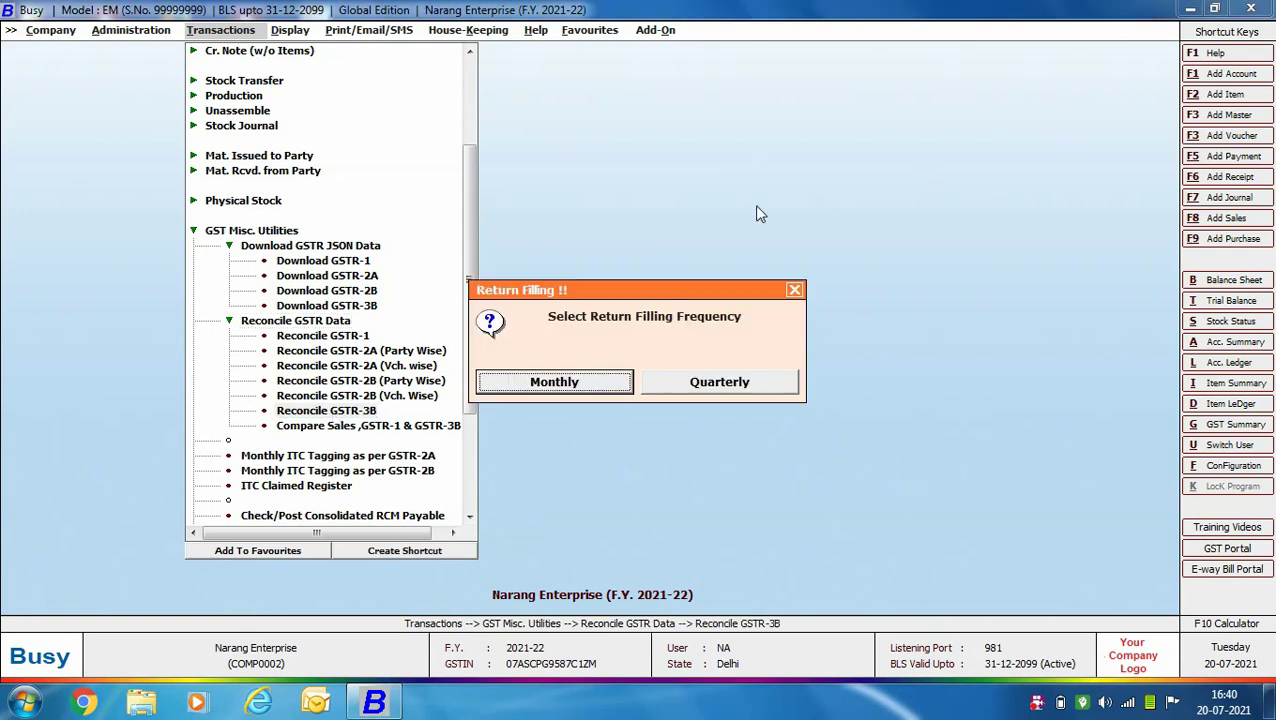
- Run the GSTR-3B reconciliation for monthly filing, April to June, keeping default options
{"action": "left_click", "coordinate": [597, 383]}
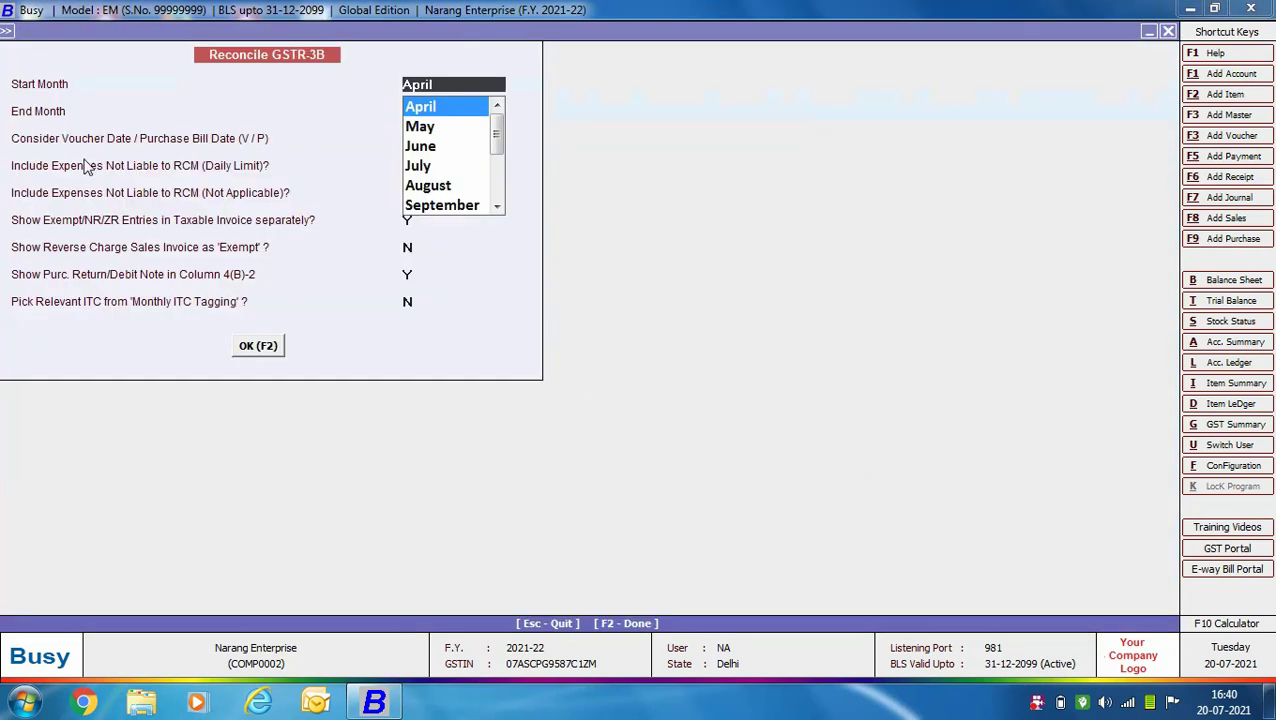
{"action": "key", "text": "Return"}
{"action": "key", "text": "Up"}
{"action": "key", "text": "Return"}
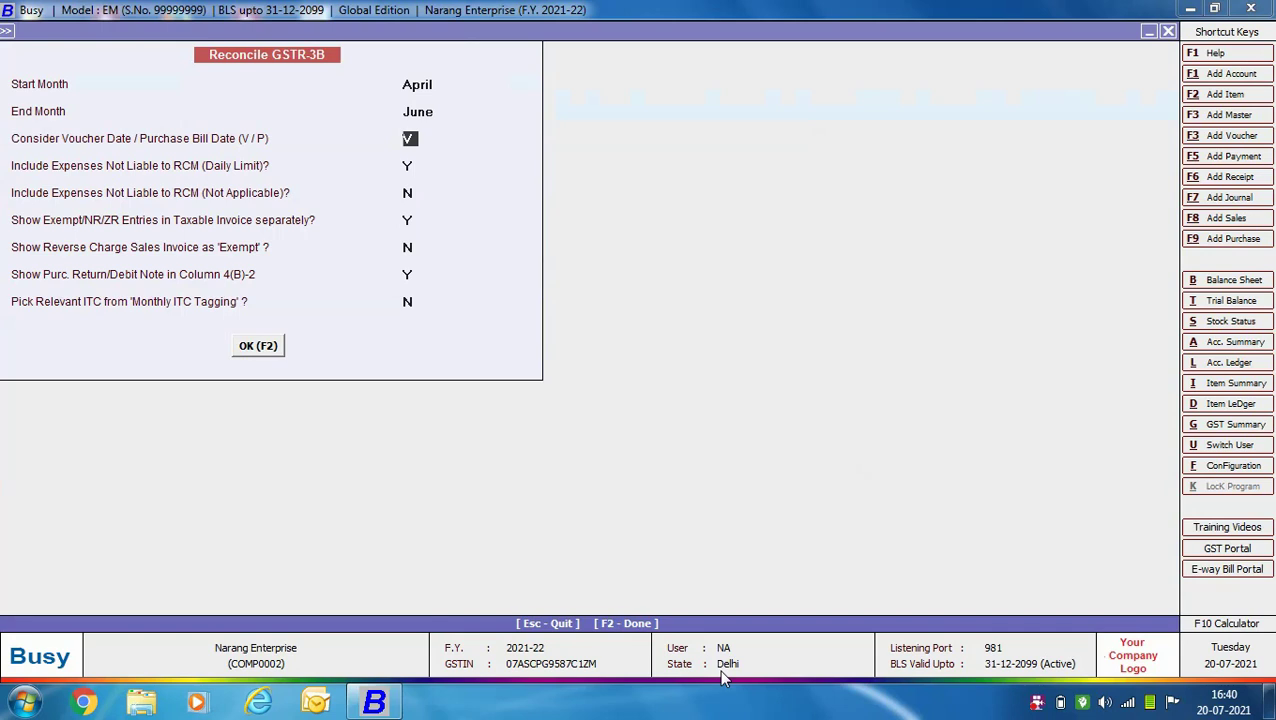
{"action": "key", "text": "Return"}
{"action": "key", "text": "Return"}
{"action": "key", "text": "Return"}
{"action": "key", "text": "Return"}
{"action": "key", "text": "Return"}
{"action": "key", "text": "Return"}
{"action": "key", "text": "Return"}
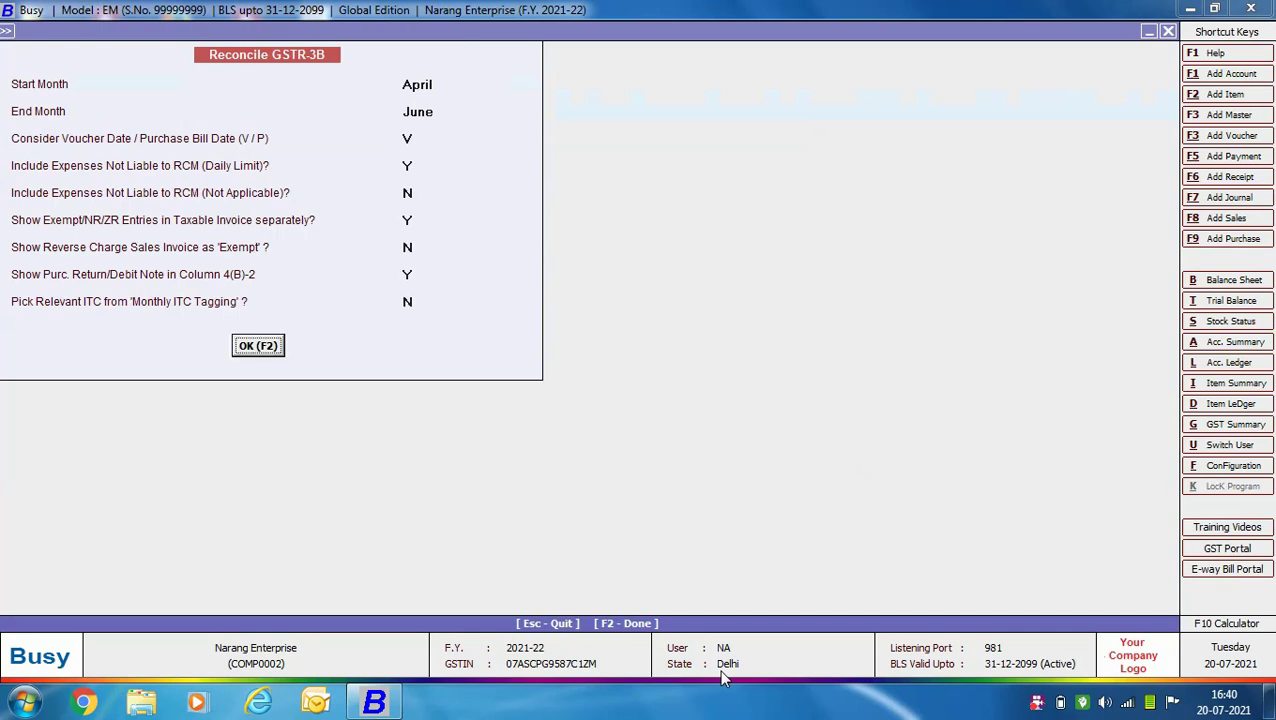
{"action": "key", "text": "Return"}
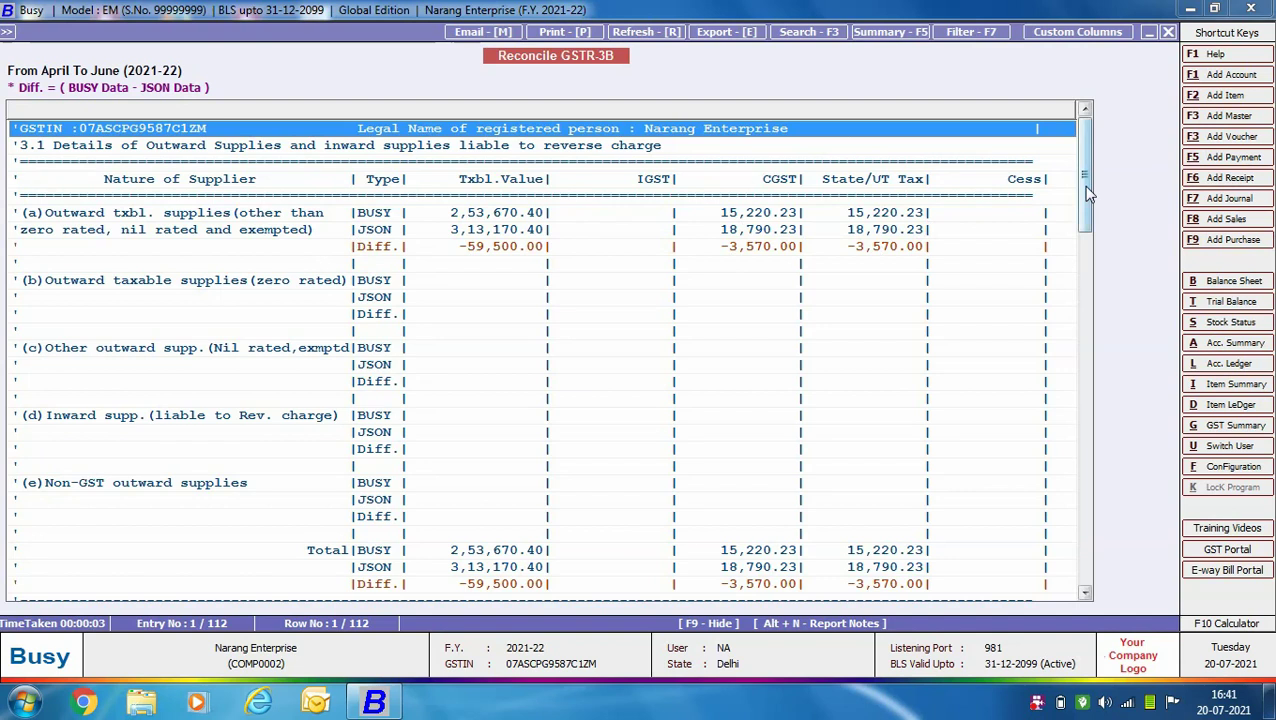
- Scroll through the April–June reconciliation's -59,500.00 taxable value difference, then close the report
{"action": "left_click_drag", "start_coordinate": [1085, 193], "coordinate": [1068, 413]}
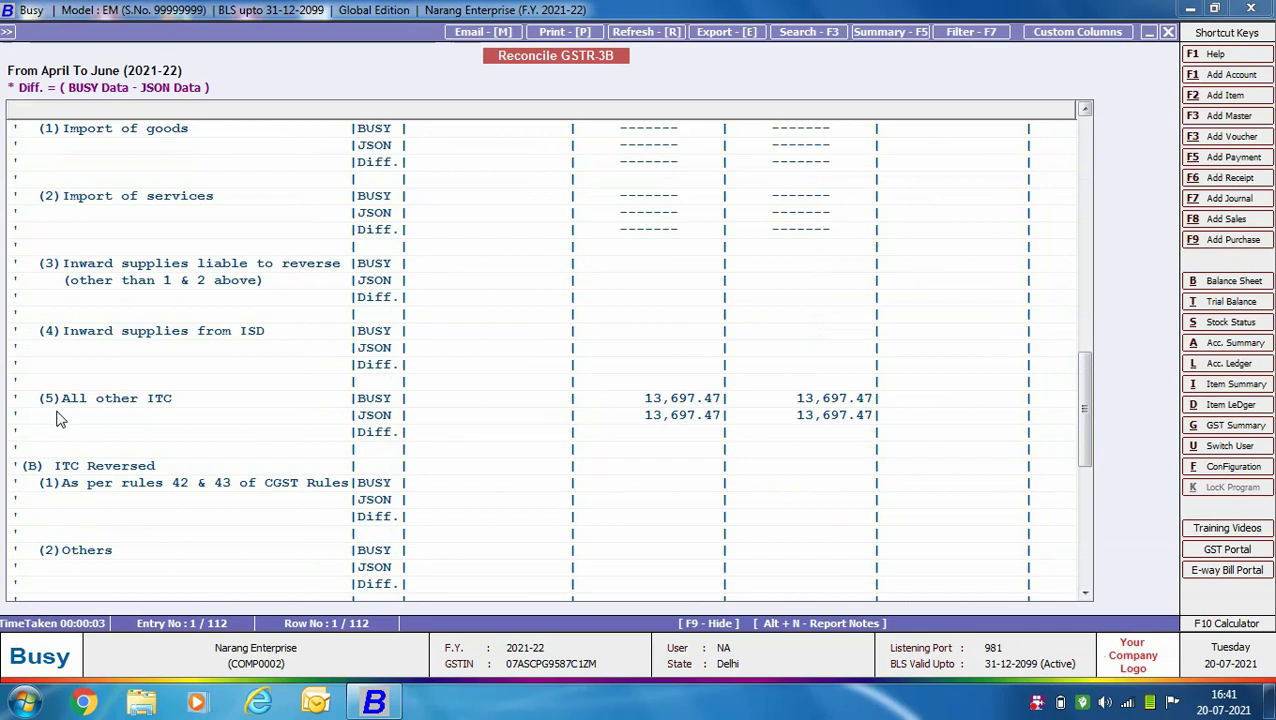
{"action": "left_click_drag", "start_coordinate": [1088, 428], "coordinate": [1082, 510]}
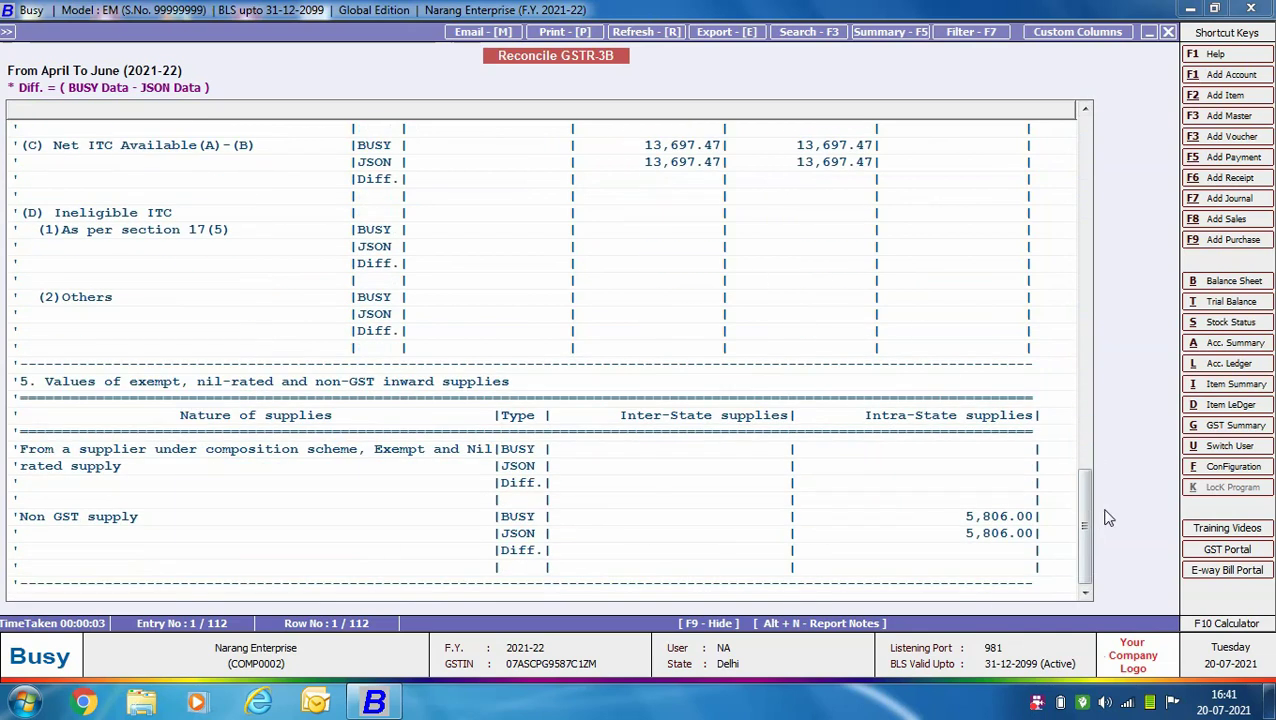
{"action": "key", "text": "Escape"}
- Choose Compare Sales, GSTR-1 & GSTR-3B and set monthly filing from April to June
{"action": "key", "text": "Escape"}
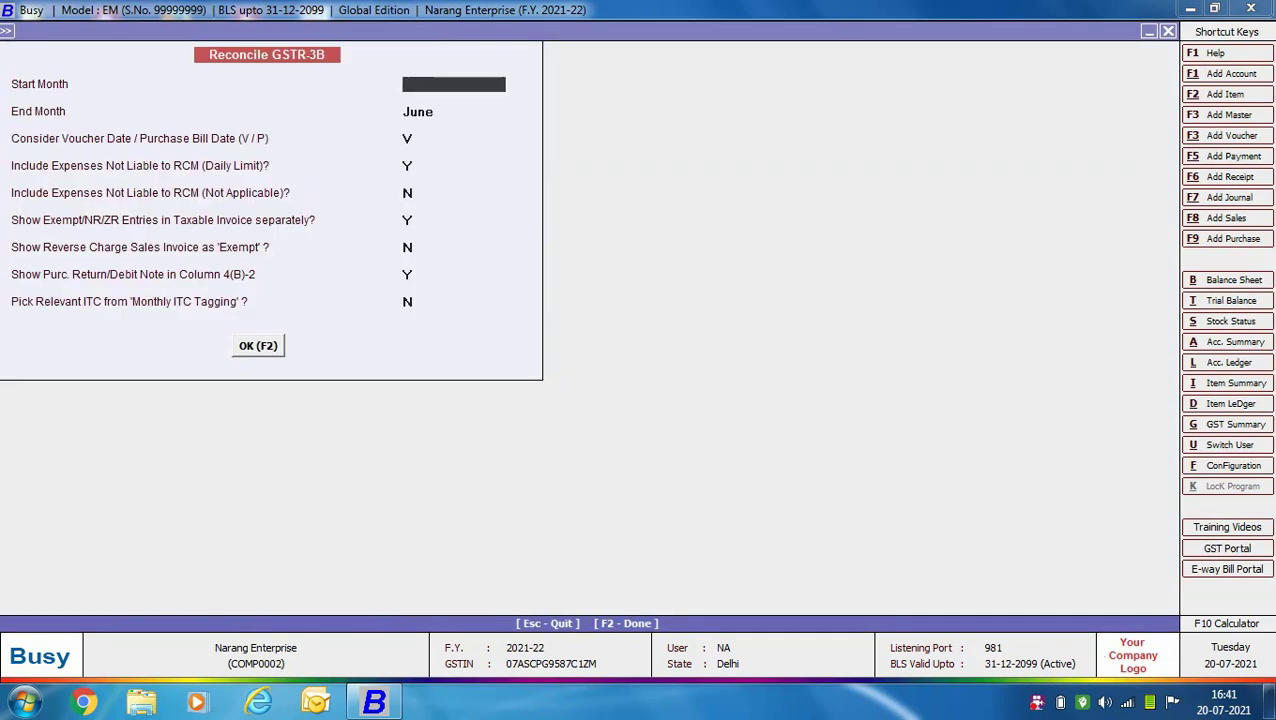
{"action": "key", "text": "Escape"}
{"action": "key", "text": "Down"}
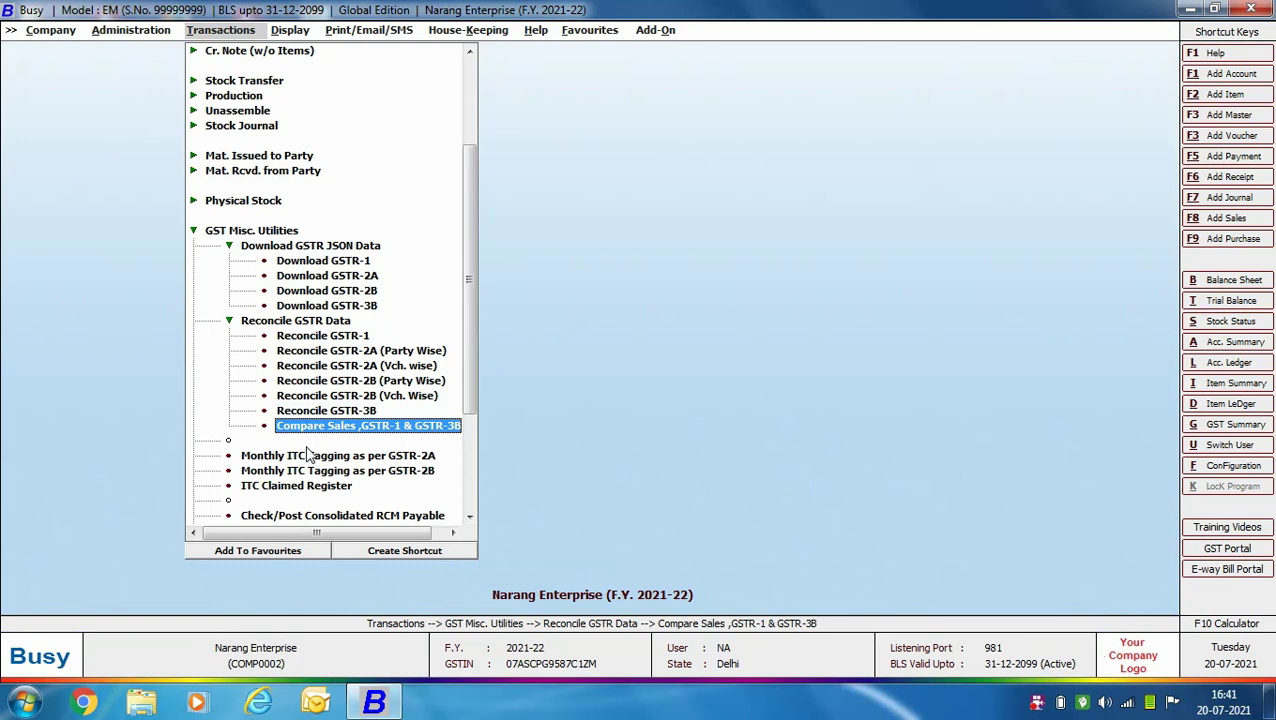
{"action": "left_click", "coordinate": [384, 430]}
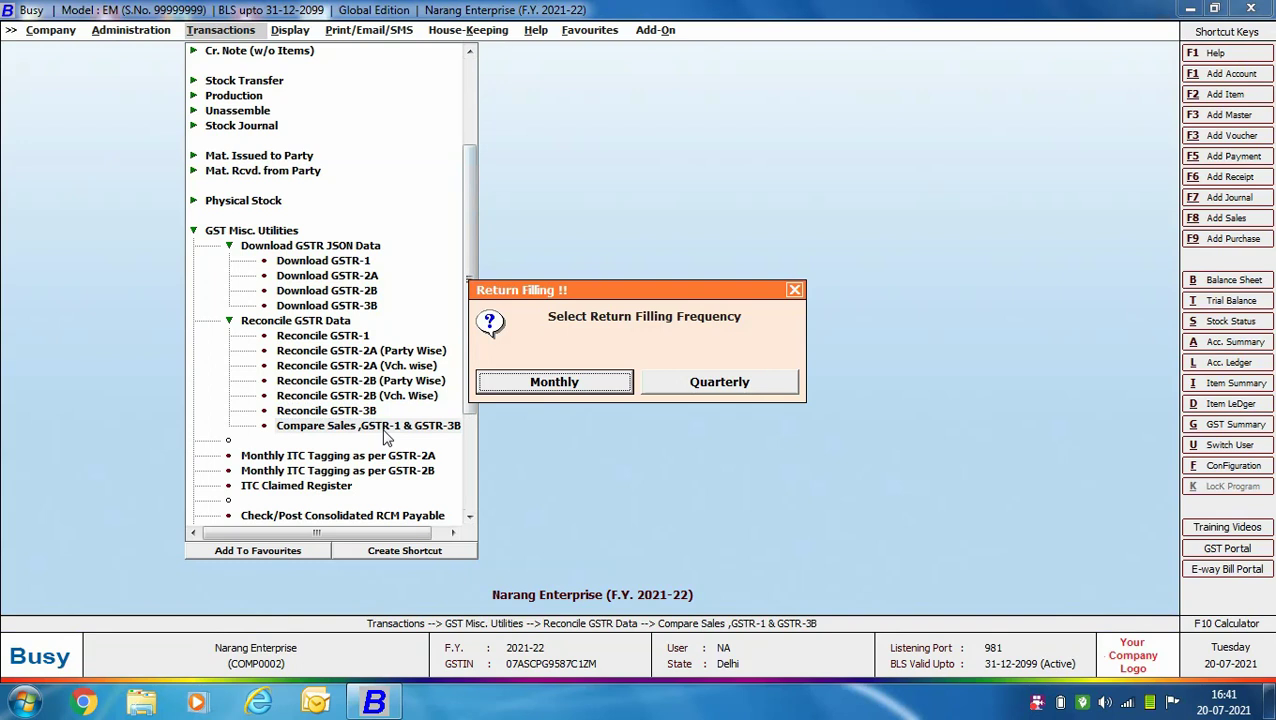
{"action": "left_click", "coordinate": [606, 384]}
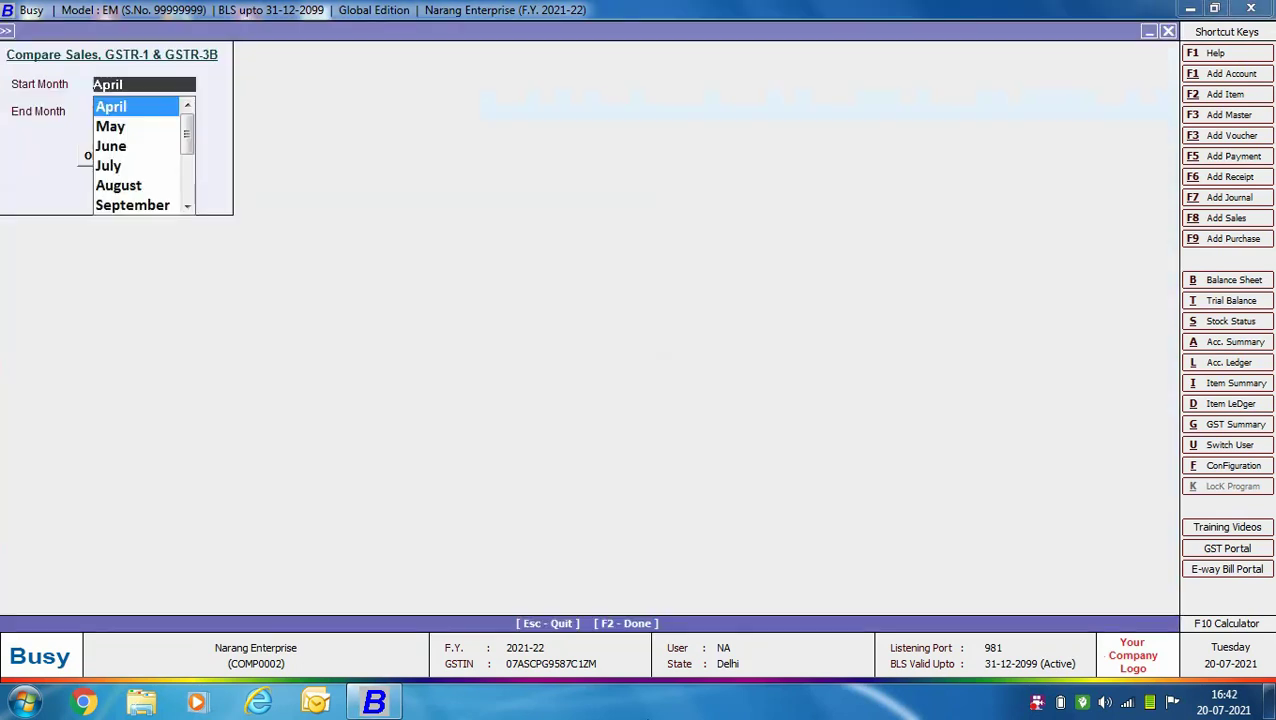
{"action": "key", "text": "Return"}
{"action": "key", "text": "Up"}
{"action": "key", "text": "Return"}
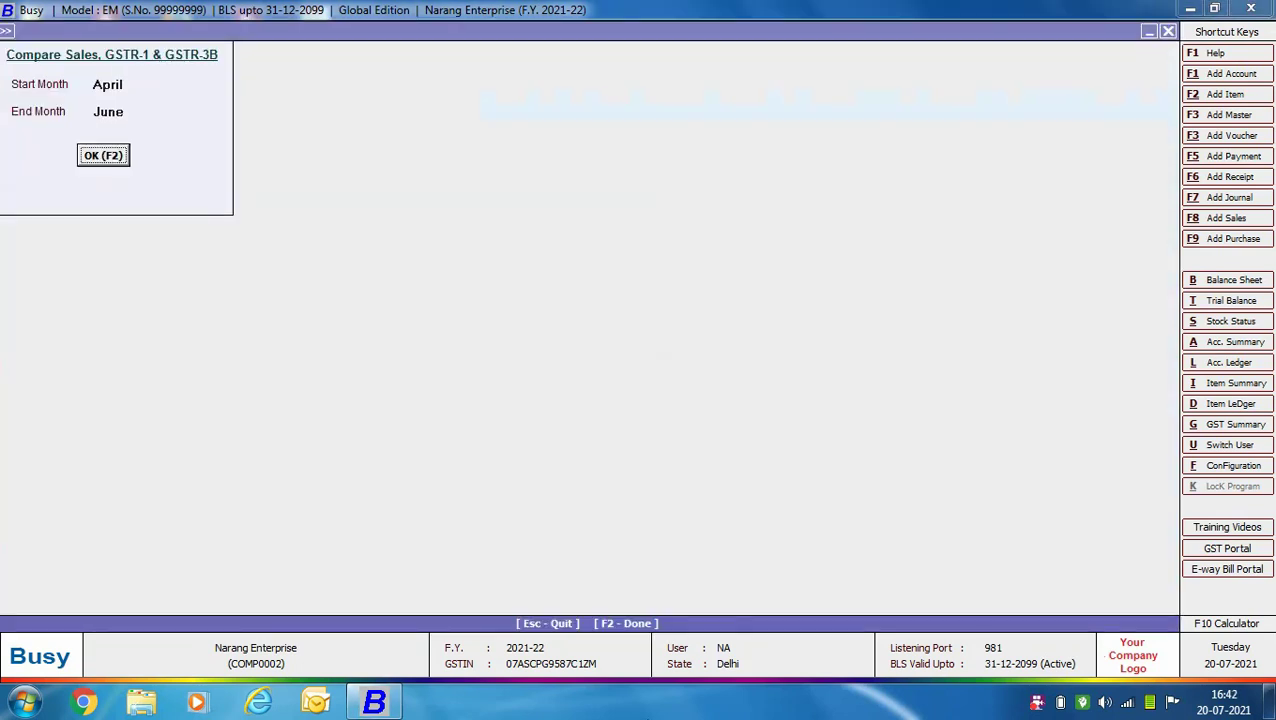
- Generate the April–June comparison and scroll to June's -59,500.00 taxable and -3,570.00 CGST/SGST differences
{"action": "left_click", "coordinate": [94, 84]}
{"action": "key", "text": "F2"}
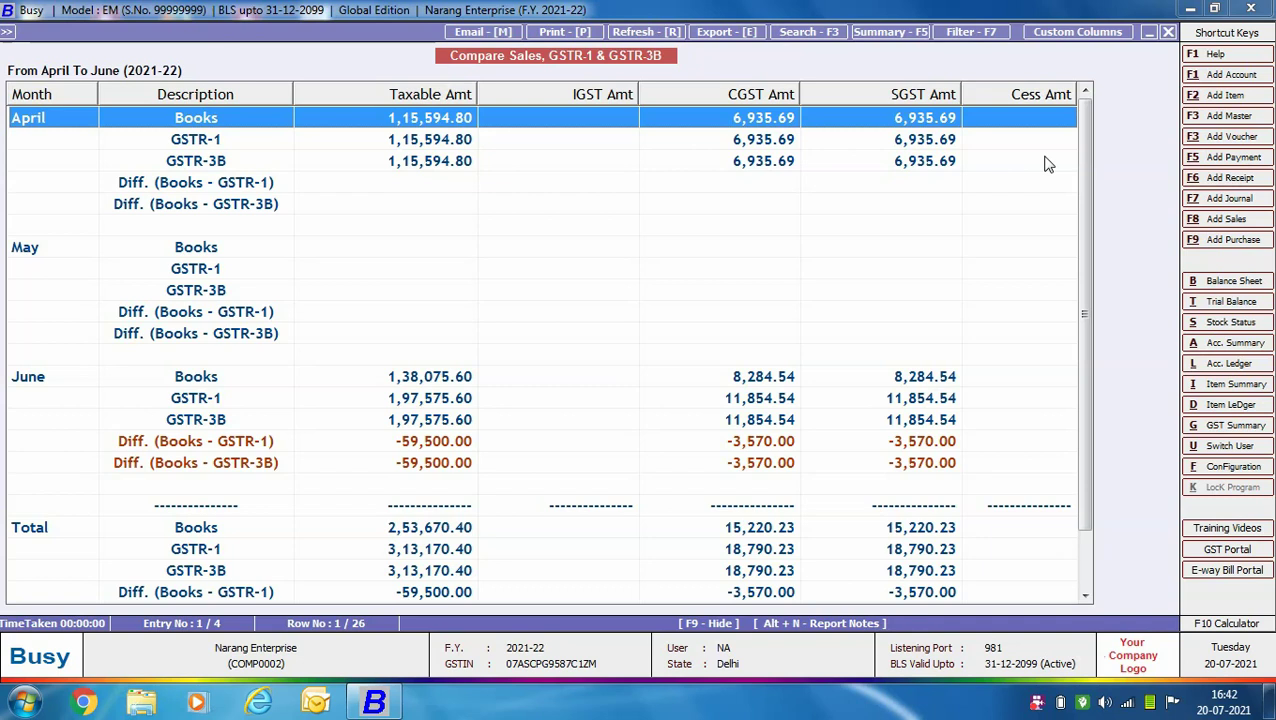
{"action": "scroll", "coordinate": [1060, 190], "scroll_direction": "down", "scroll_amount": 1}
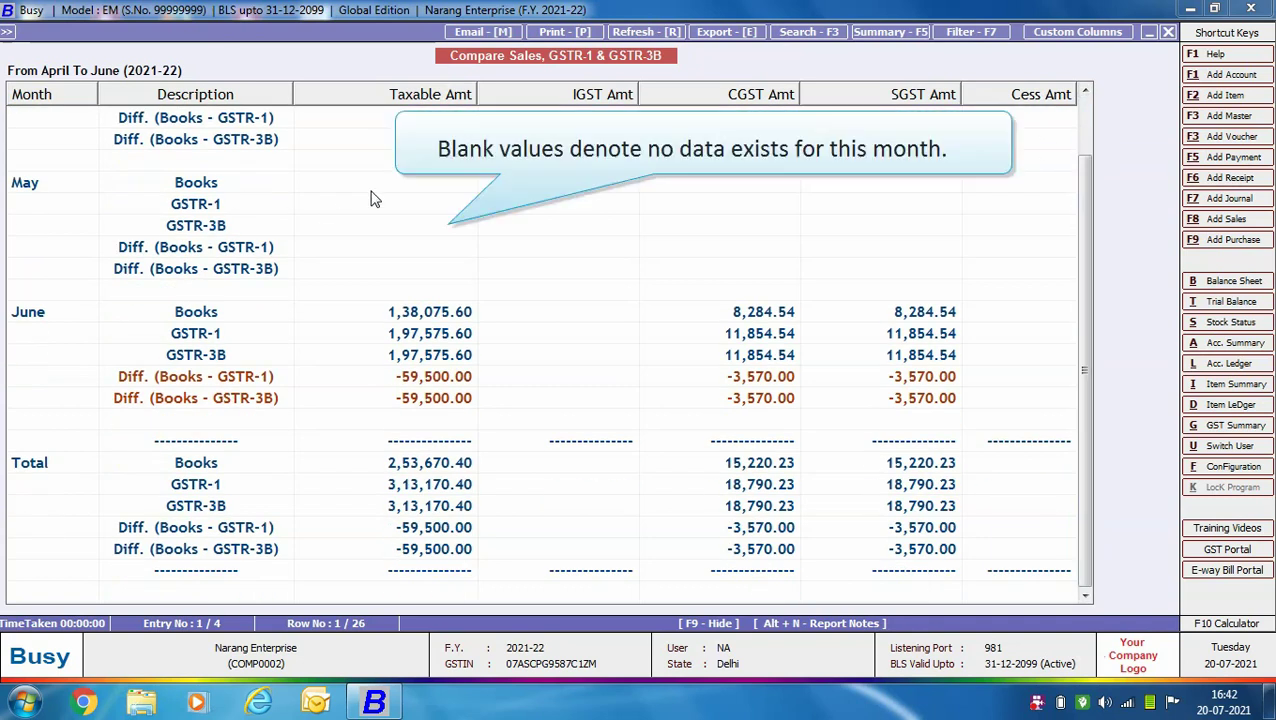